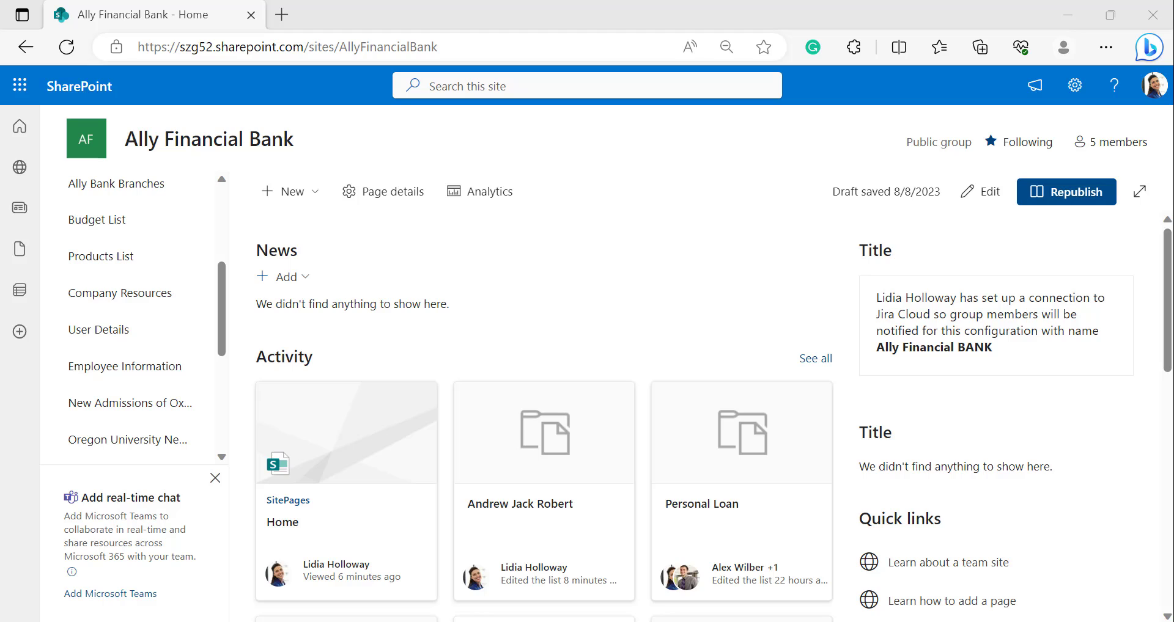
Open the User Details list from the Ally Financial Bank site navigation.
left_click(90, 333)
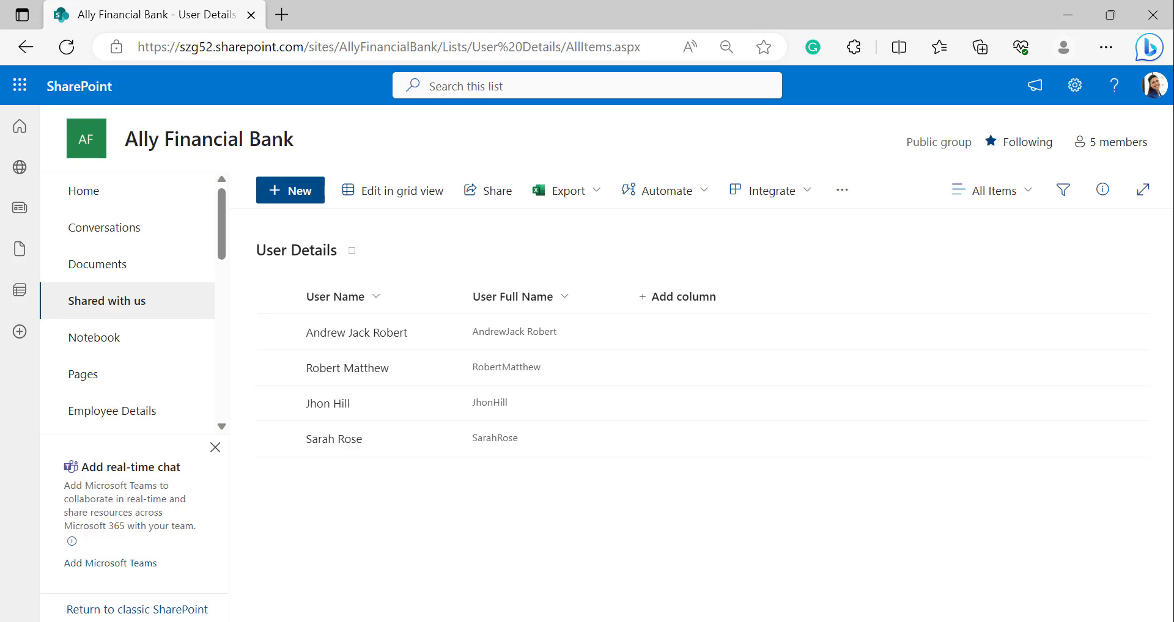
Add a Date and time column named Today whose default value is Today's date.
left_click(670, 297)
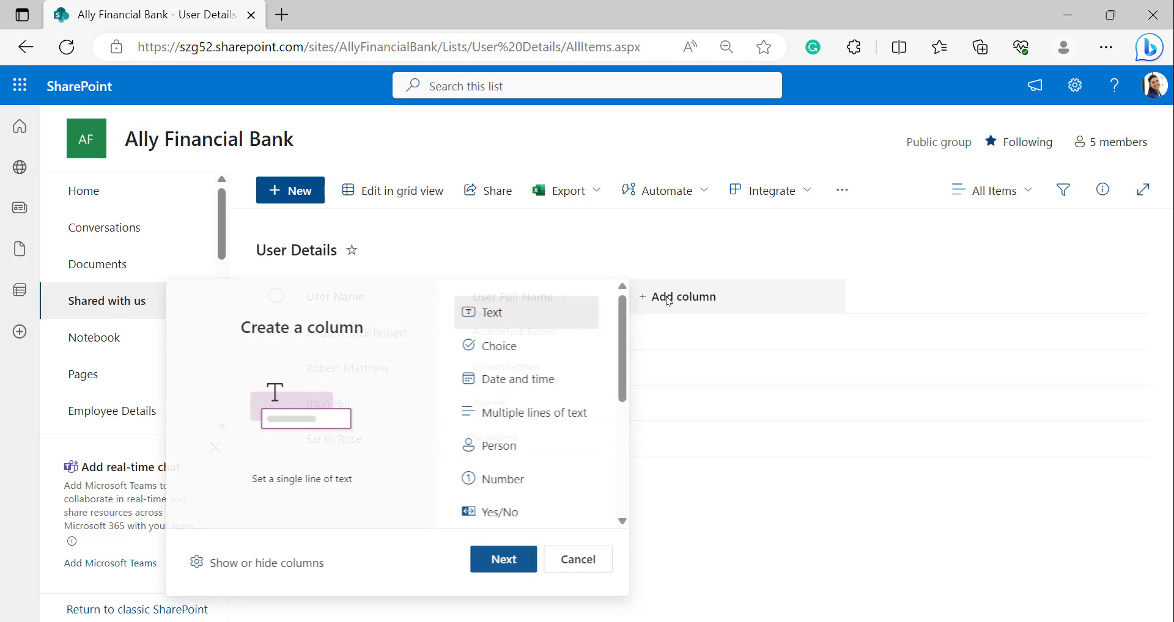
left_click(513, 379)
left_click(503, 559)
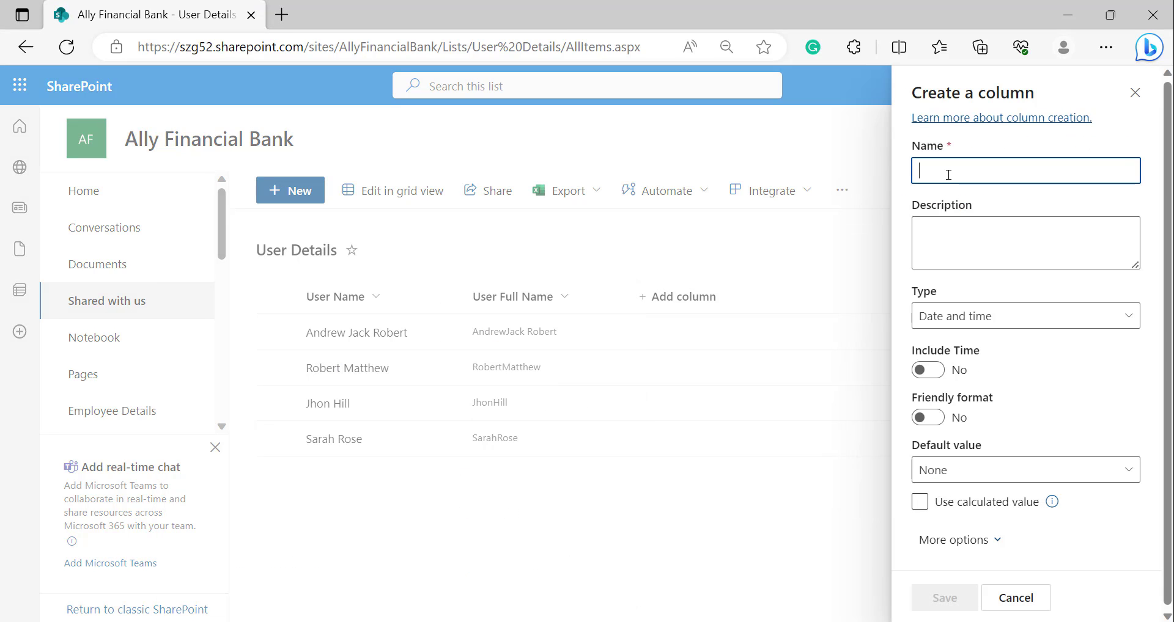
type("Today")
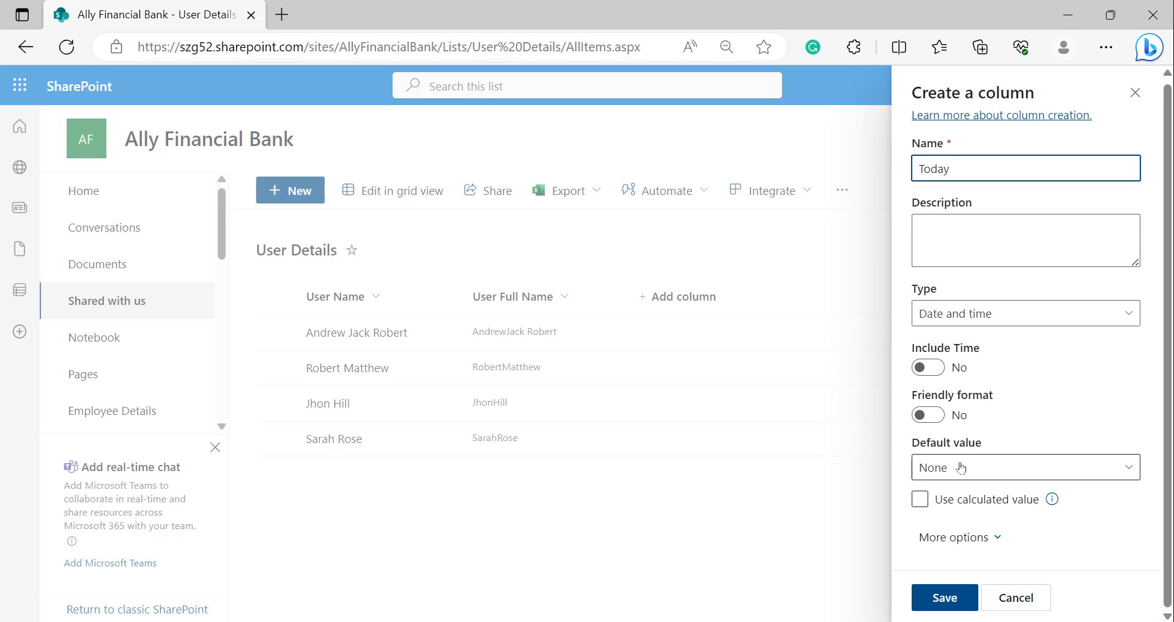
left_click(971, 469)
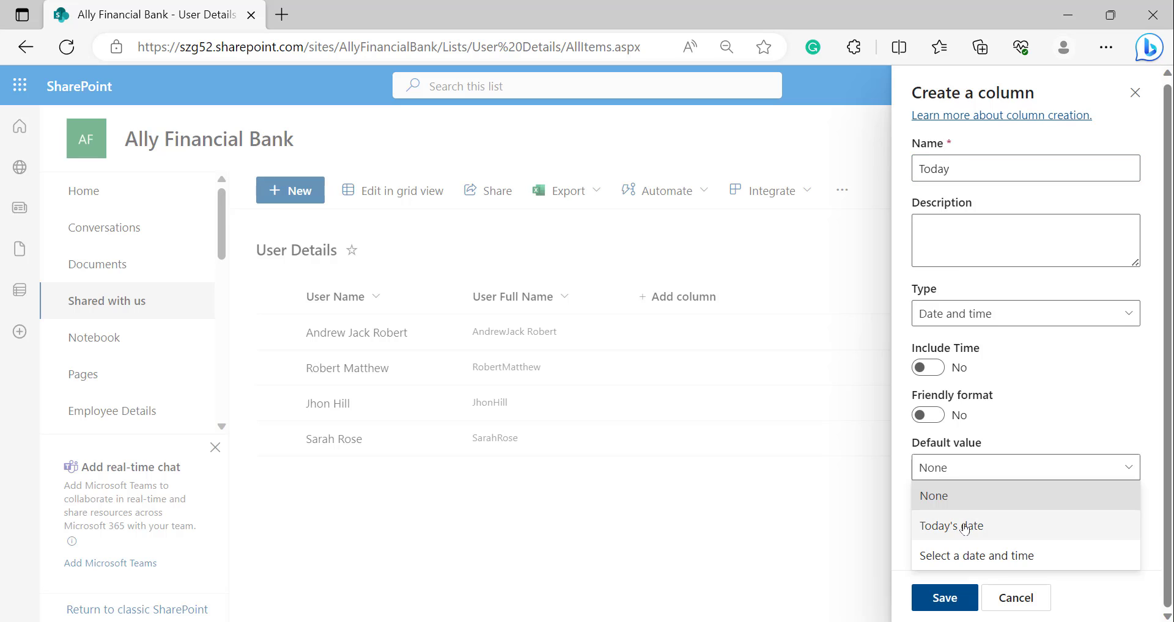
left_click(966, 528)
left_click(955, 590)
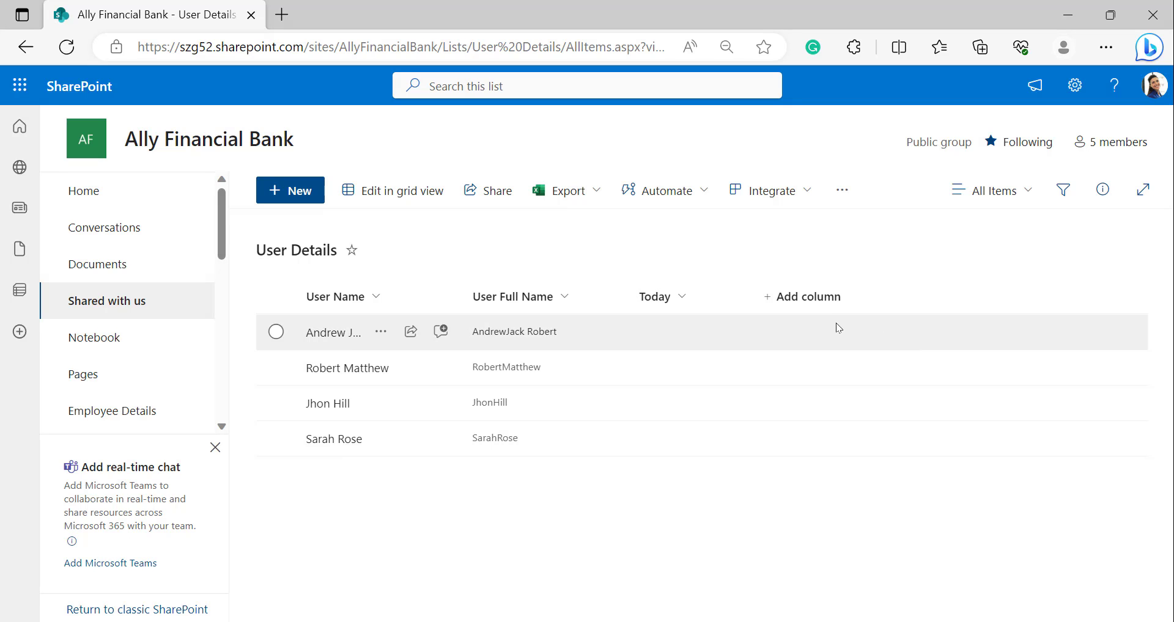
Start a new column on the full column creation page and name it 'Current Date'.
left_click(798, 298)
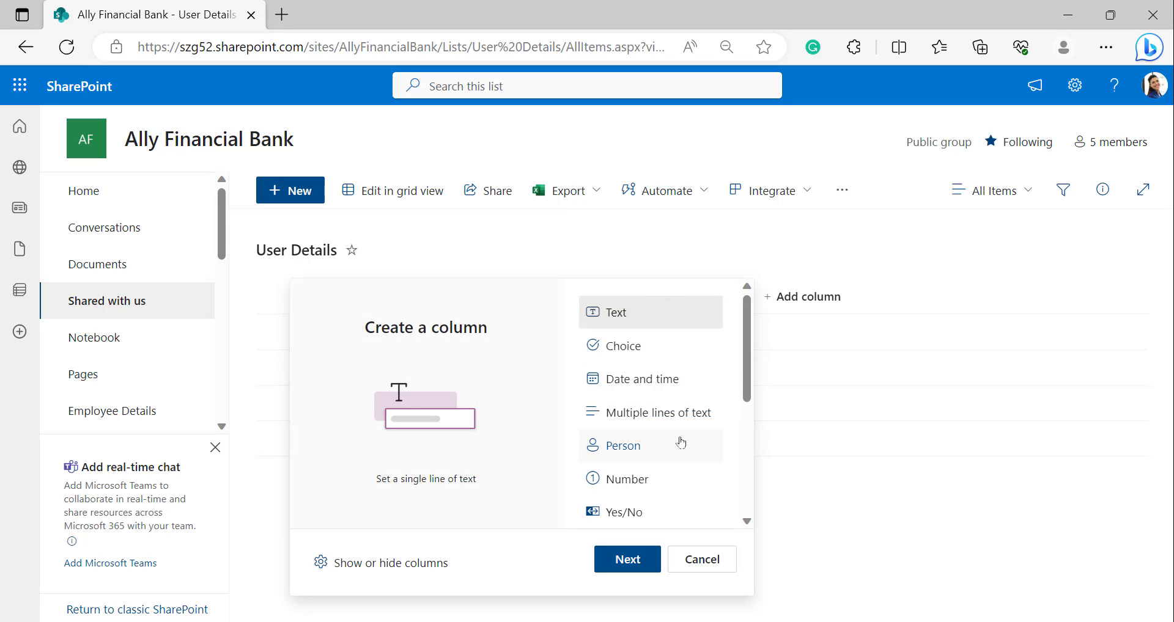
scroll(666, 453, "down", 3)
left_click(658, 495)
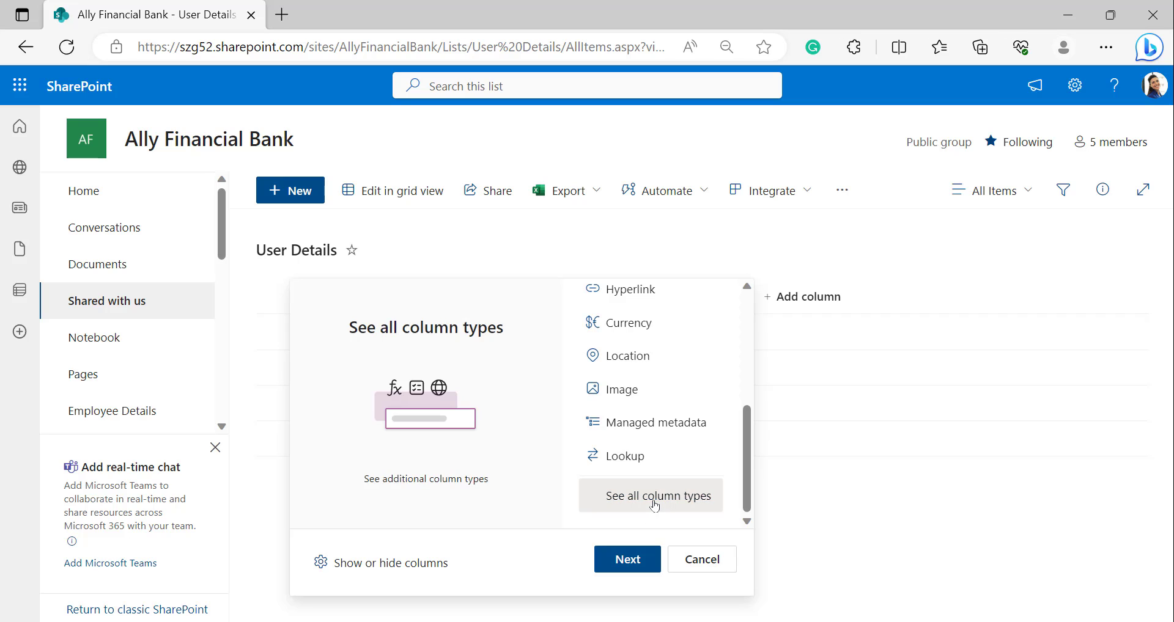
left_click(628, 559)
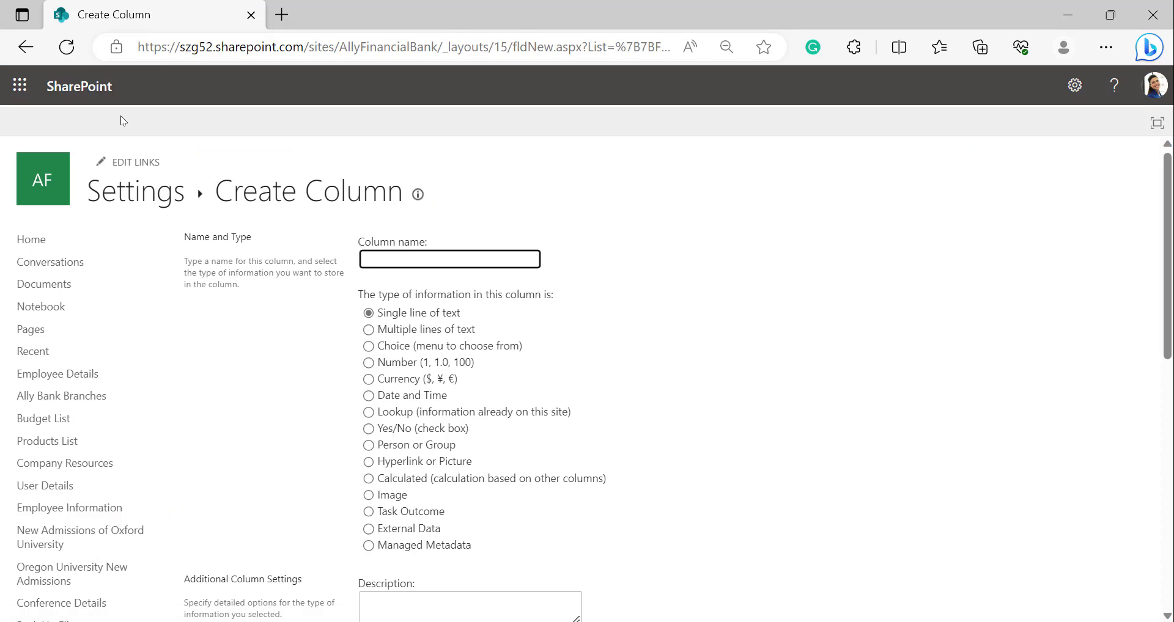
left_click(392, 266)
type("Current")
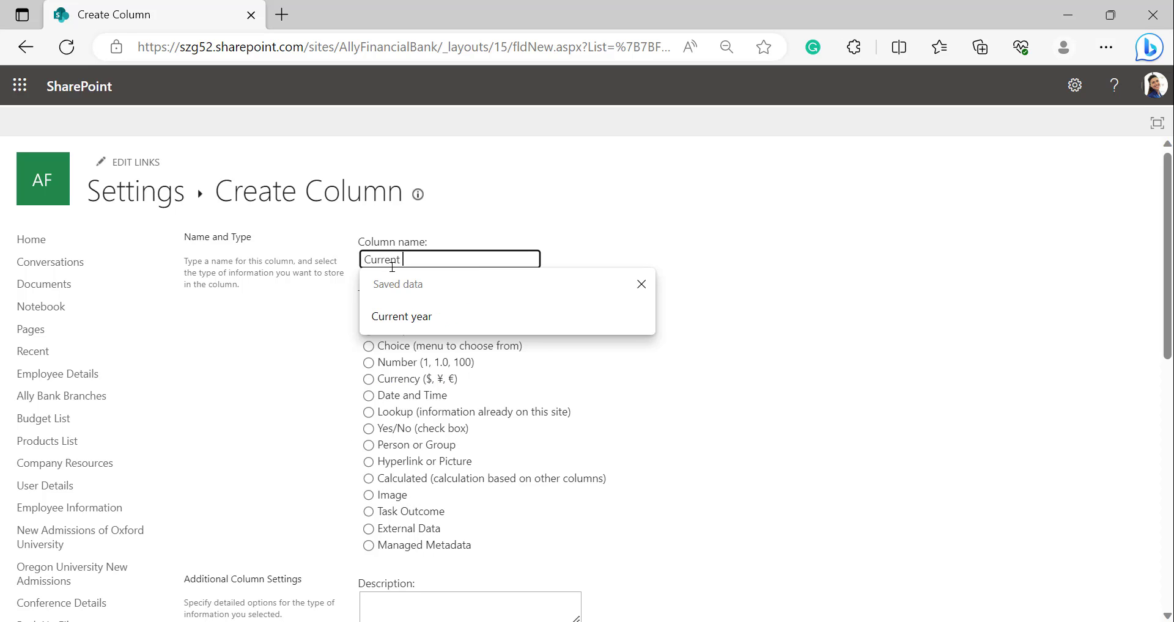
type(" Date")
Make Current Date a calculated column with formula =[Today] returning Date and Time.
left_click(370, 480)
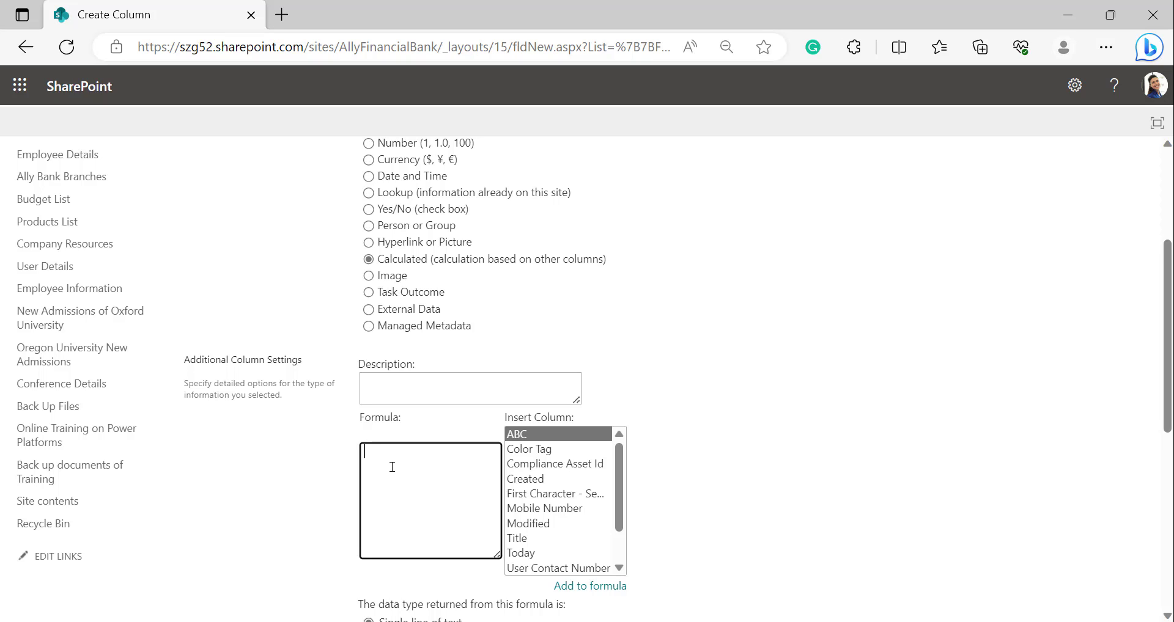
type("=")
left_click(522, 554)
left_click(591, 587)
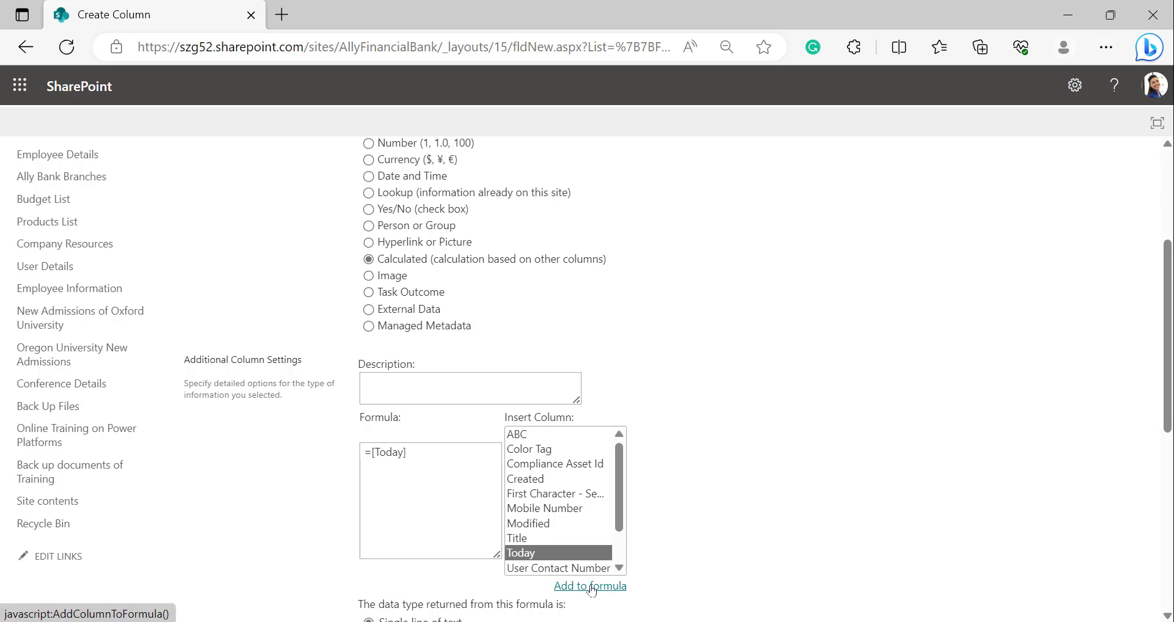
scroll(591, 589, "down", 2)
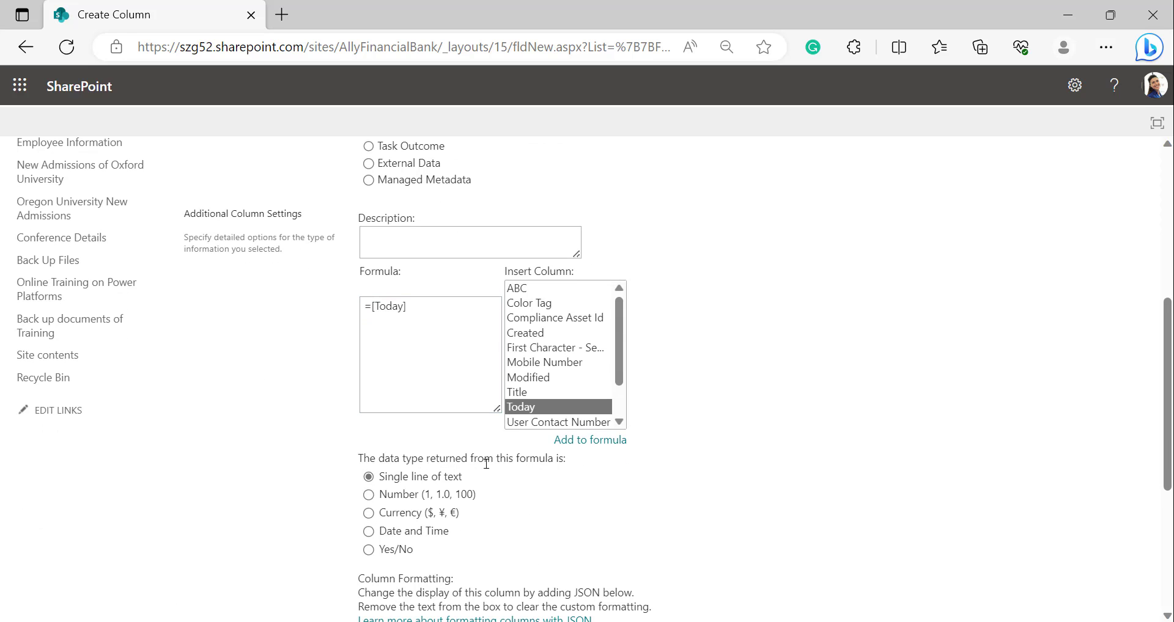
left_click(369, 531)
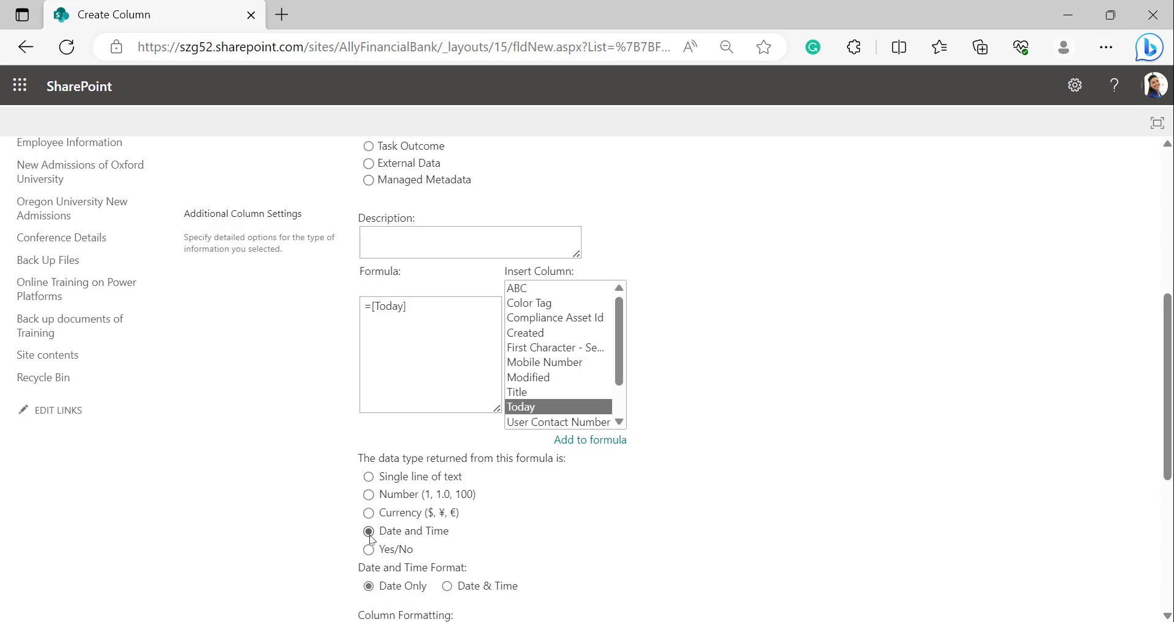
scroll(700, 512, "down", 1)
scroll(700, 511, "down", 4)
Save the Current Date calculated column with OK.
left_click(1034, 527)
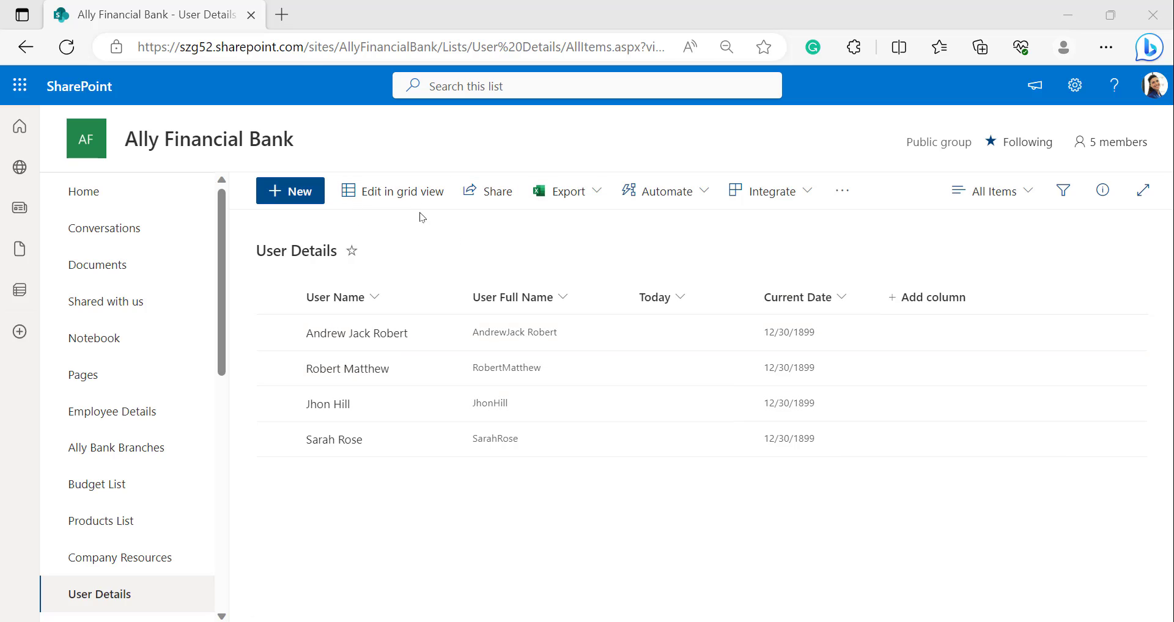
In grid view, append a surname to a user's User Name, then return to the list.
left_click(386, 197)
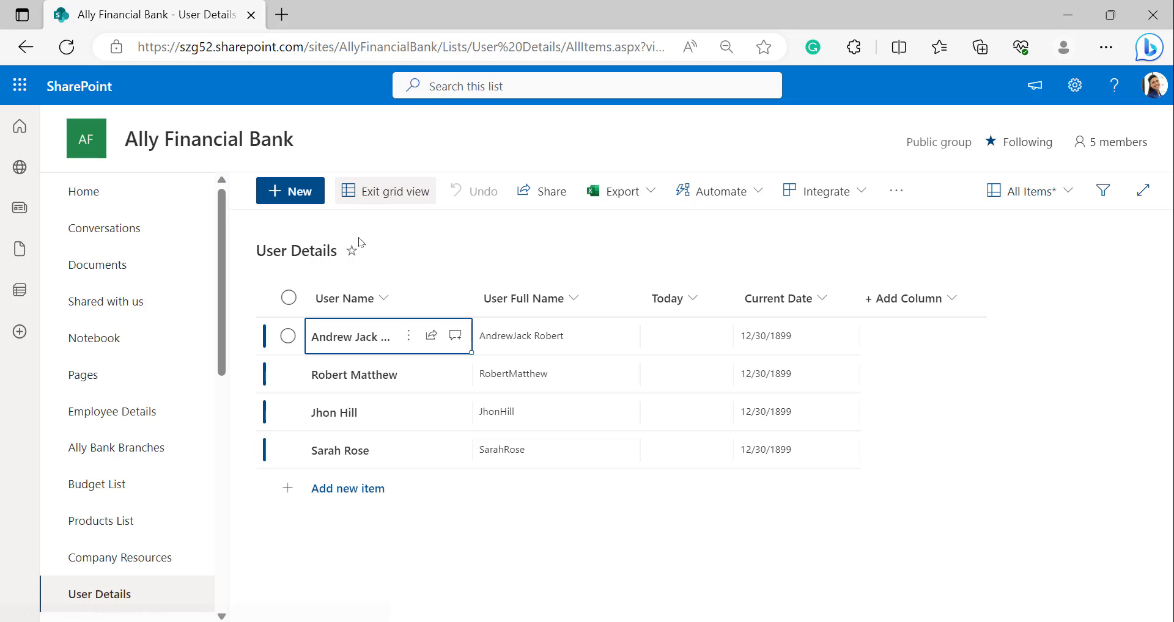
left_click(352, 376)
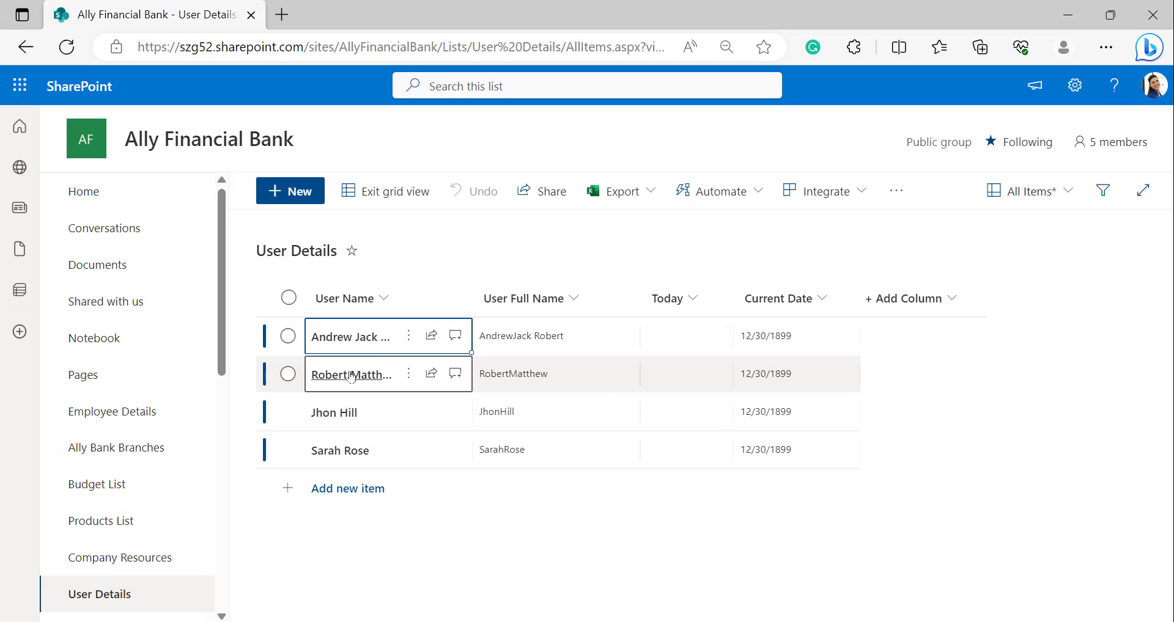
left_click(615, 241)
type("hi")
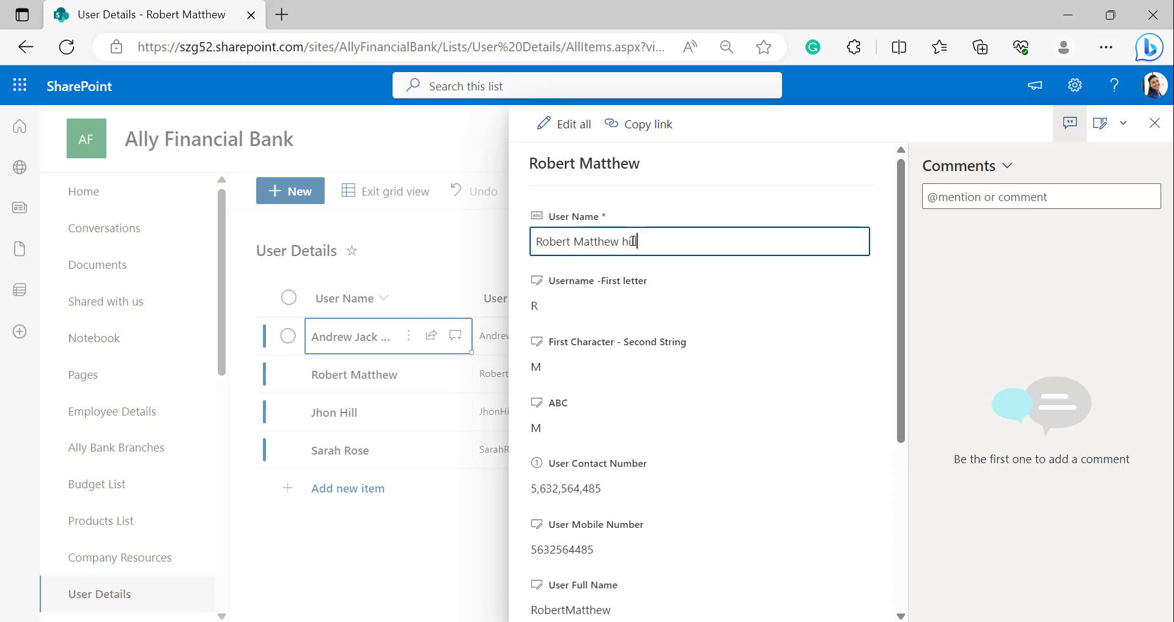
type("ll")
key("Escape")
left_click(385, 192)
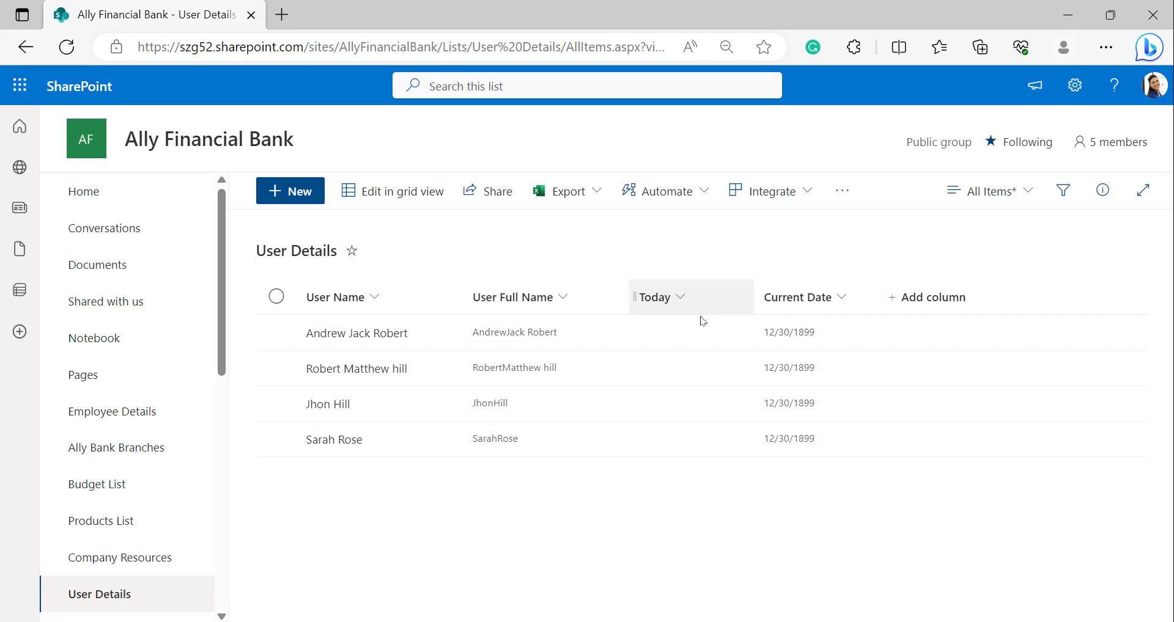
Delete the Today column through Column settings > Edit, confirming permanent removal.
left_click(683, 295)
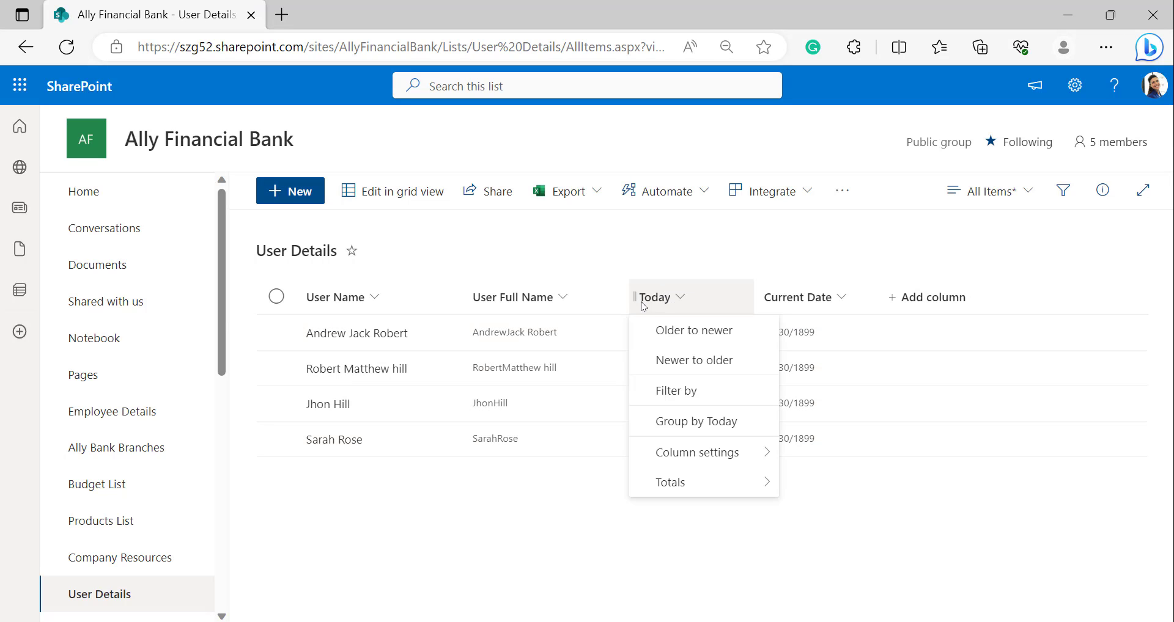
mouse_move(698, 456)
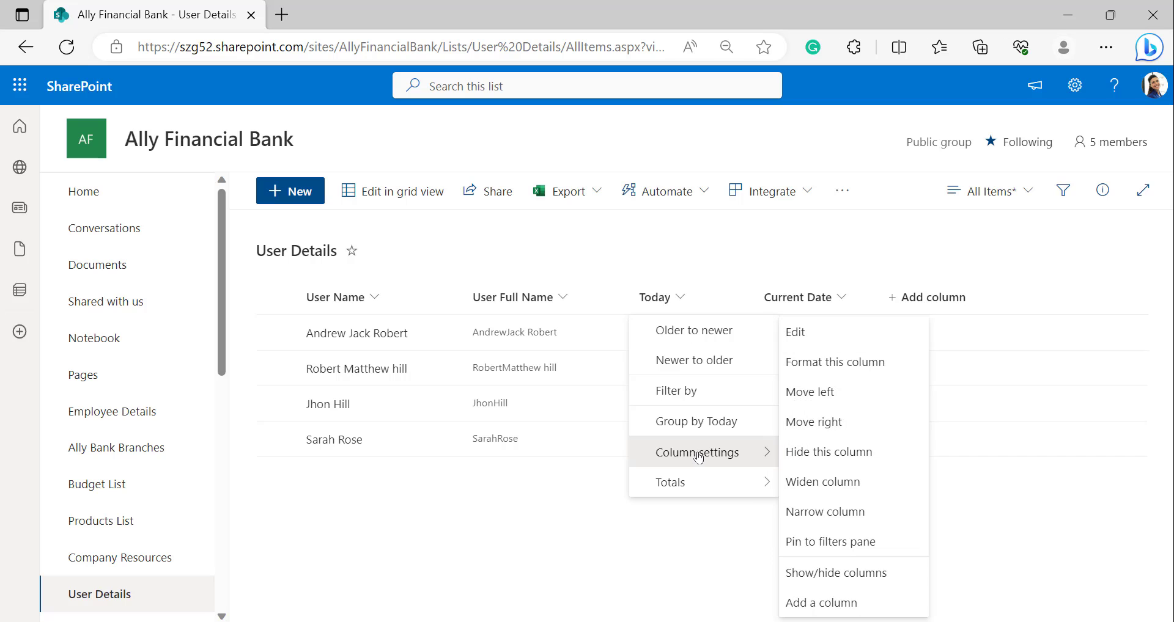
left_click(816, 332)
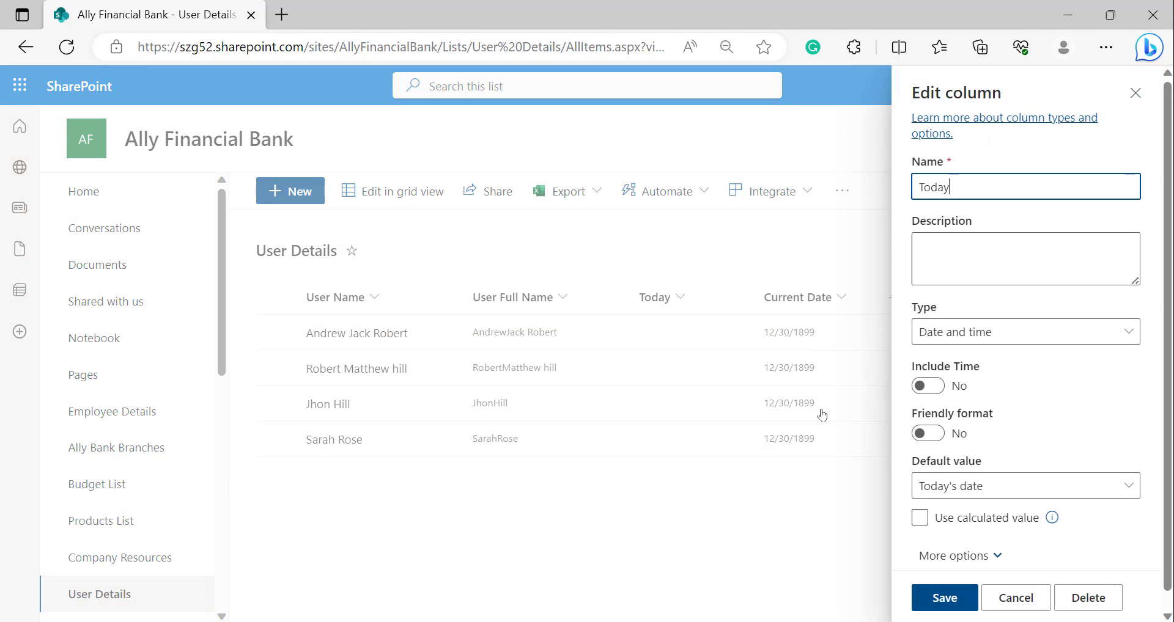
left_click(1092, 600)
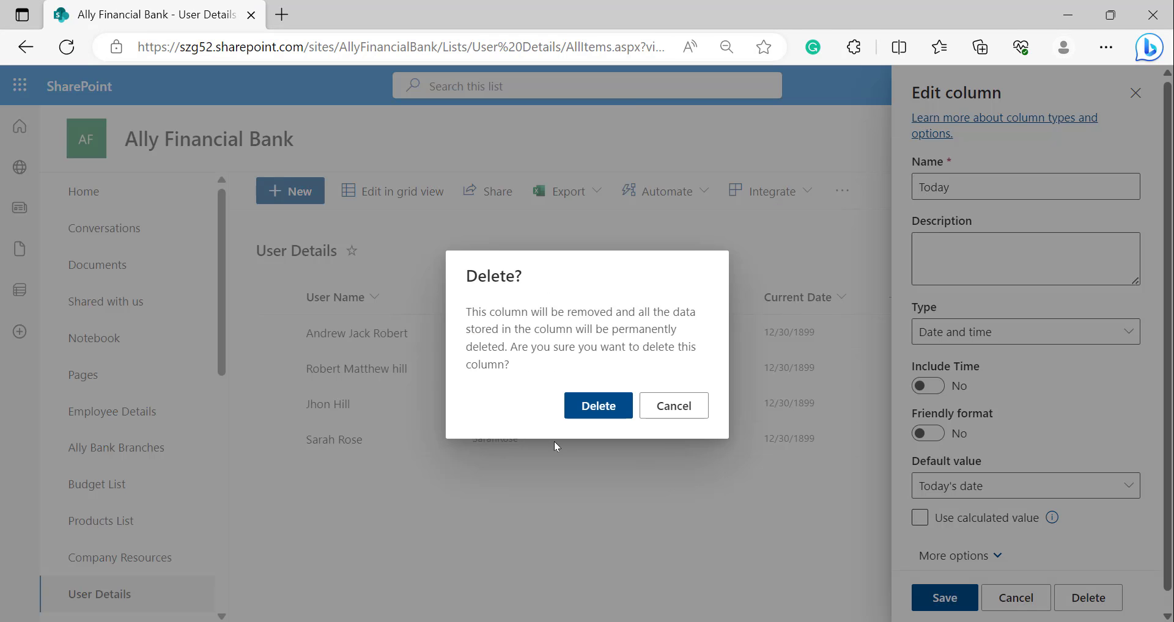
left_click(577, 406)
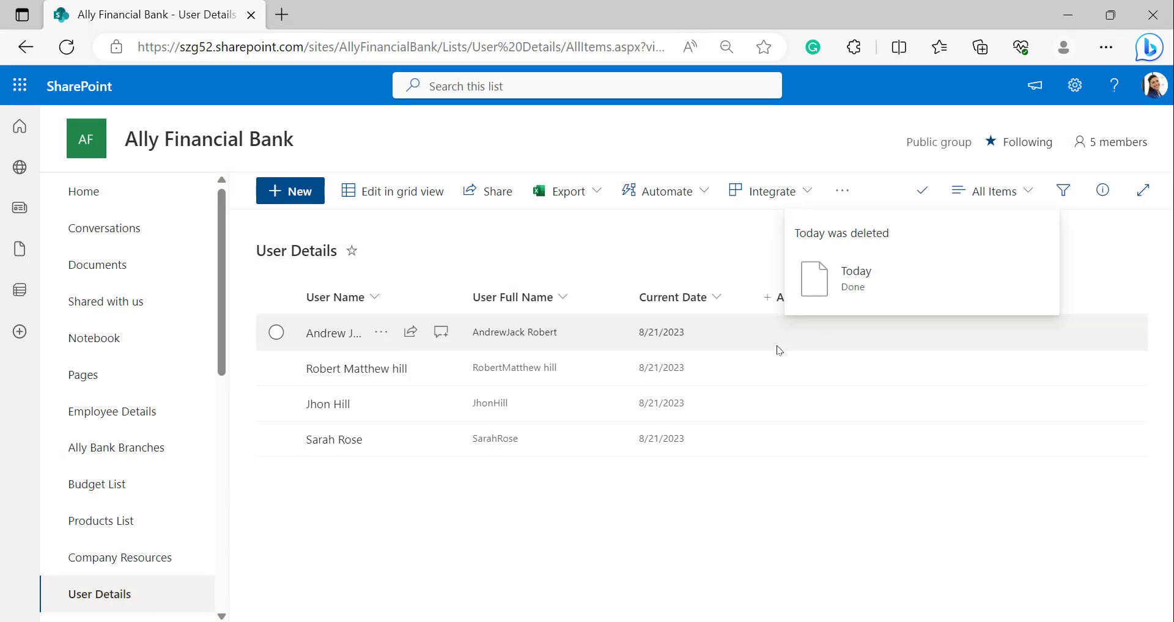
Edit the third user's item to add another name to User Name, and save.
left_click(276, 407)
left_click(361, 190)
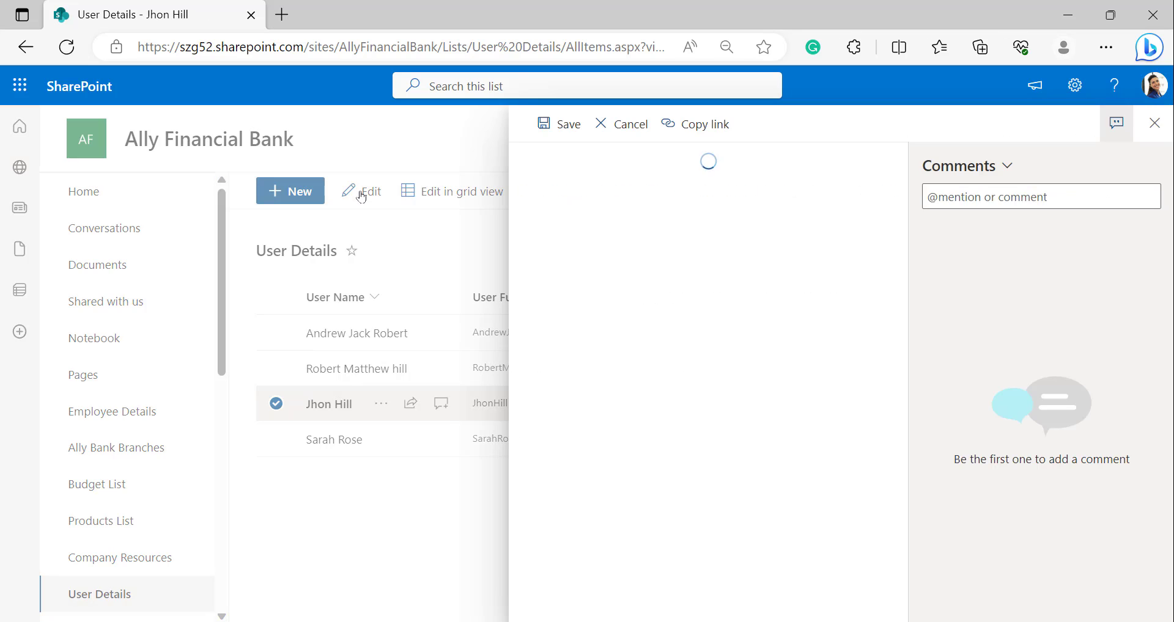
type("Robert")
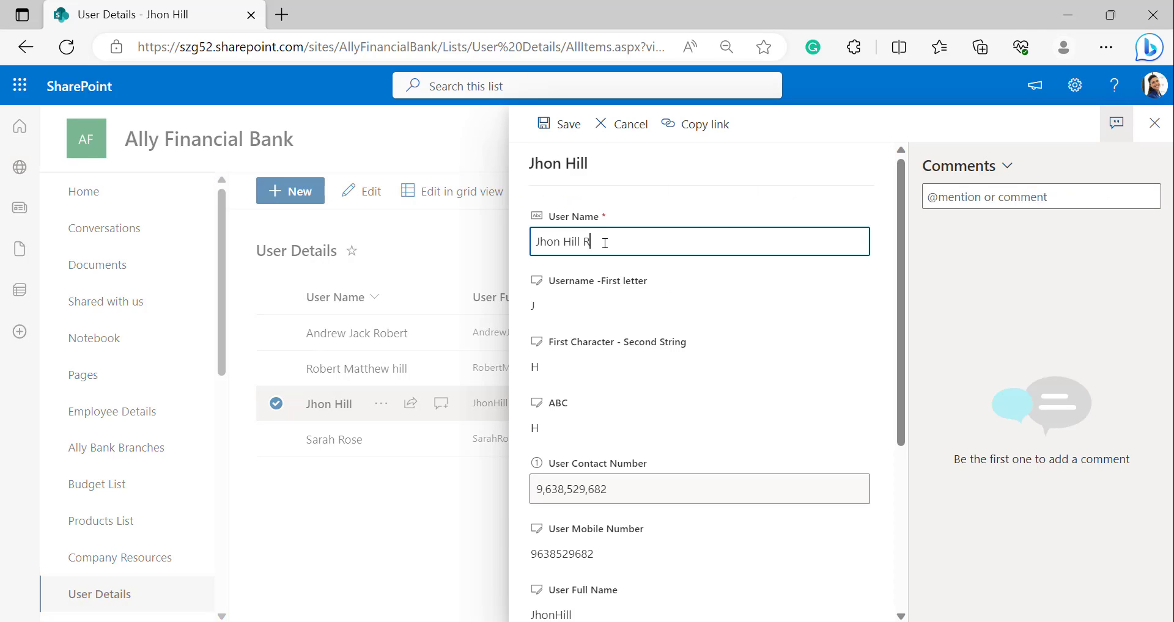
left_click(559, 124)
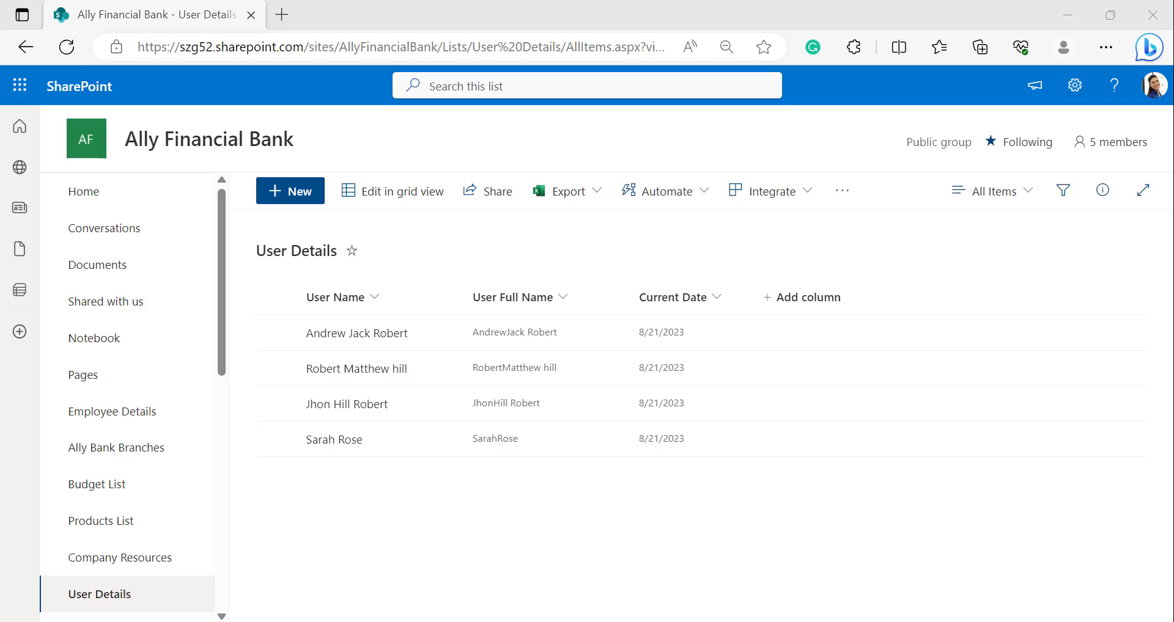
Start a new column on the full column creation page and name it 'Date'.
left_click(796, 298)
scroll(644, 496, "down", 3)
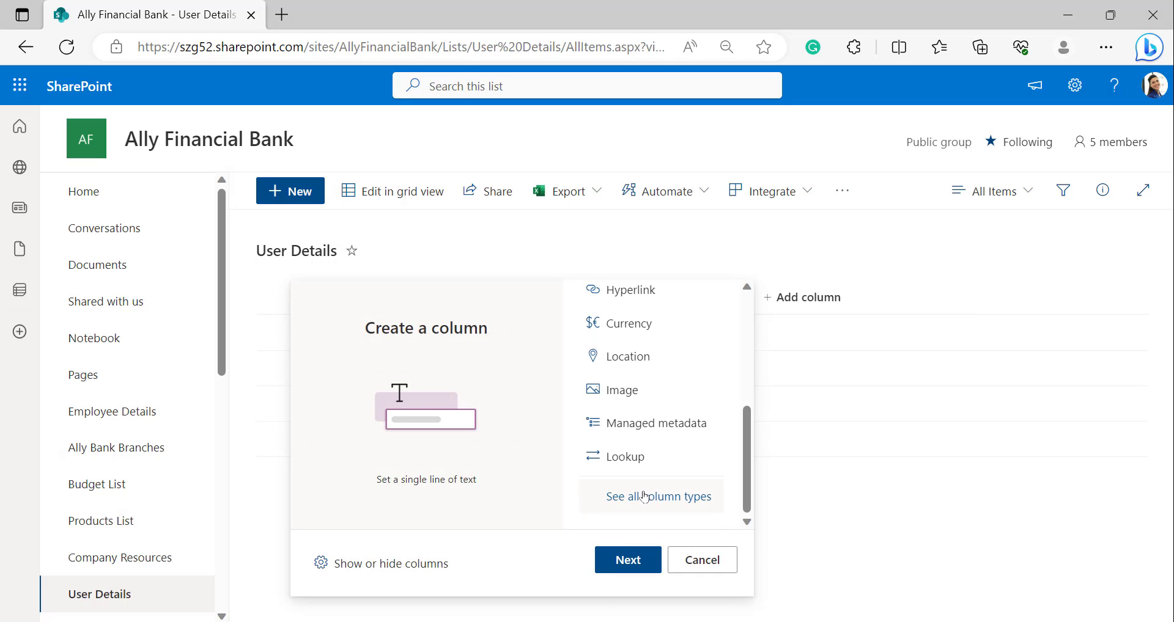
left_click(643, 497)
left_click(624, 560)
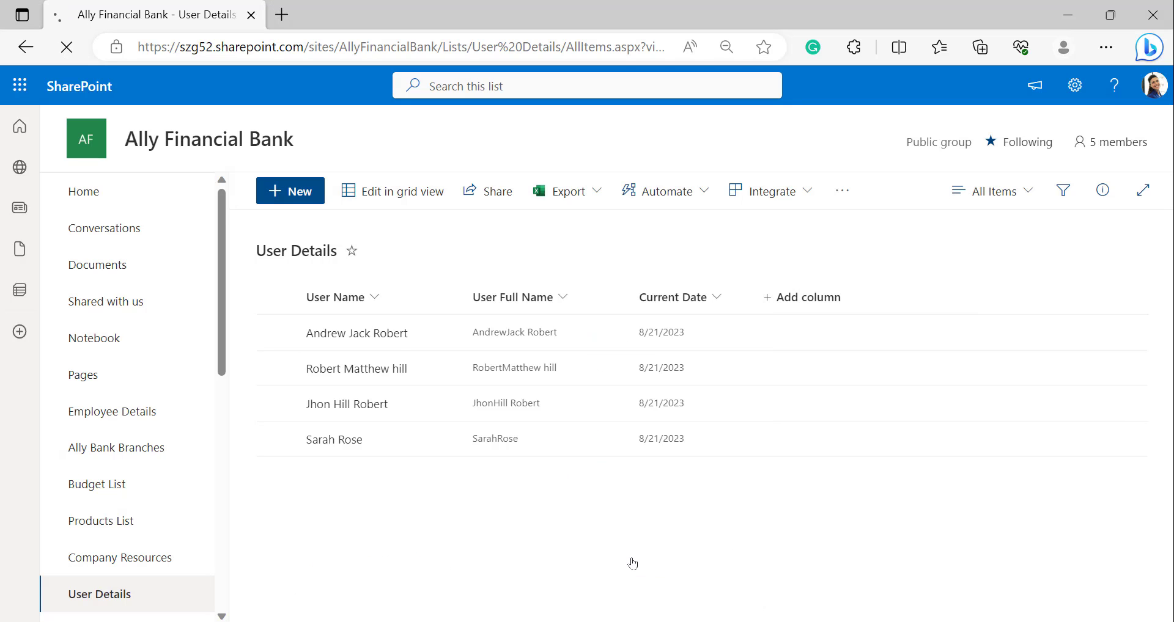
left_click(375, 257)
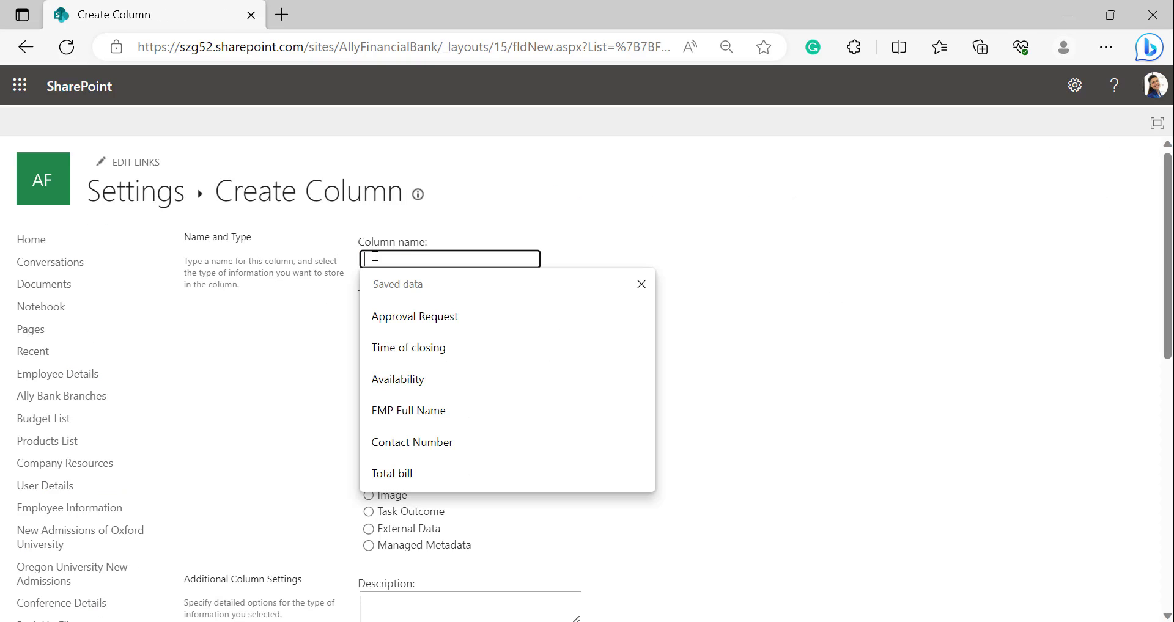
type("Date")
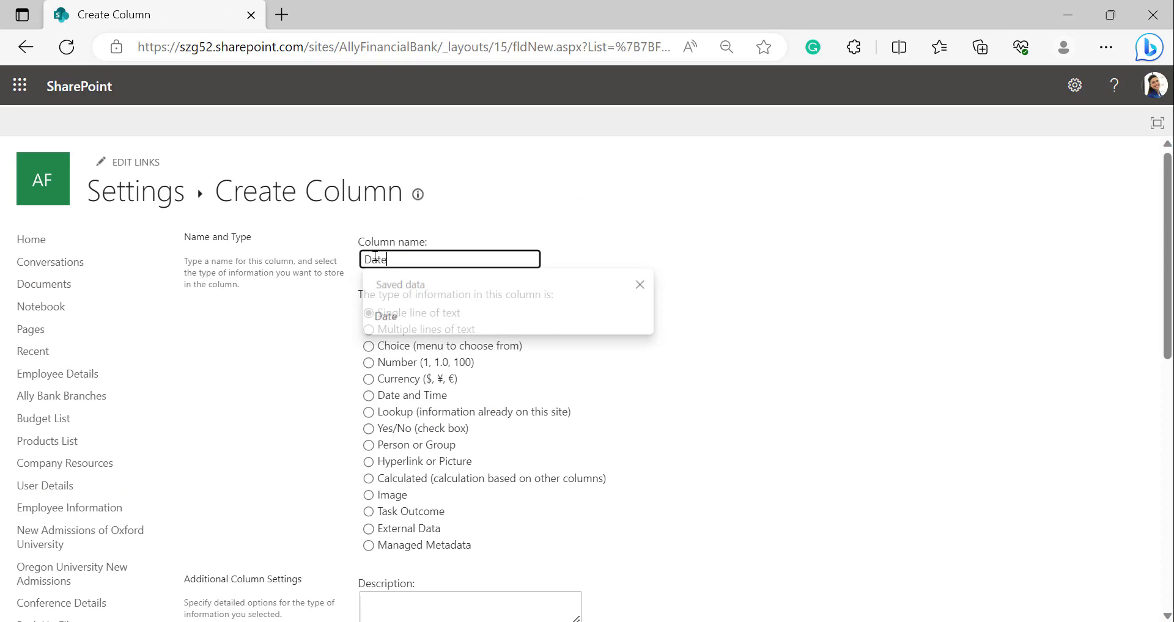
Make Date a calculated column with formula =NOW() and Date and Time return type, and create it.
left_click(368, 479)
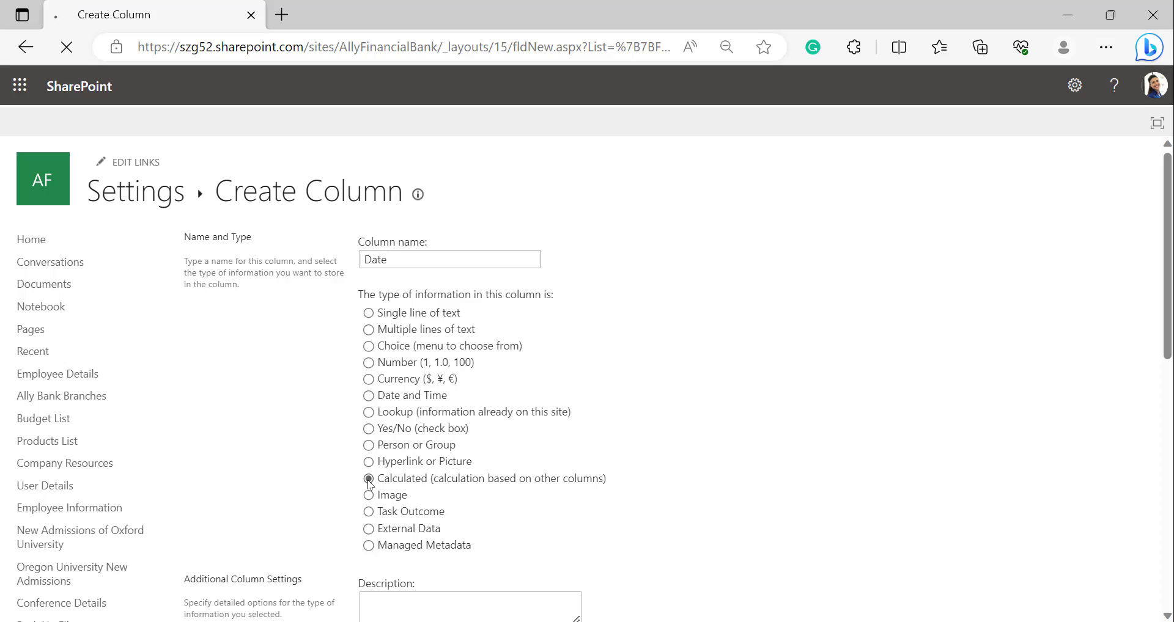
scroll(508, 490, "down", 1)
scroll(440, 447, "down", 3)
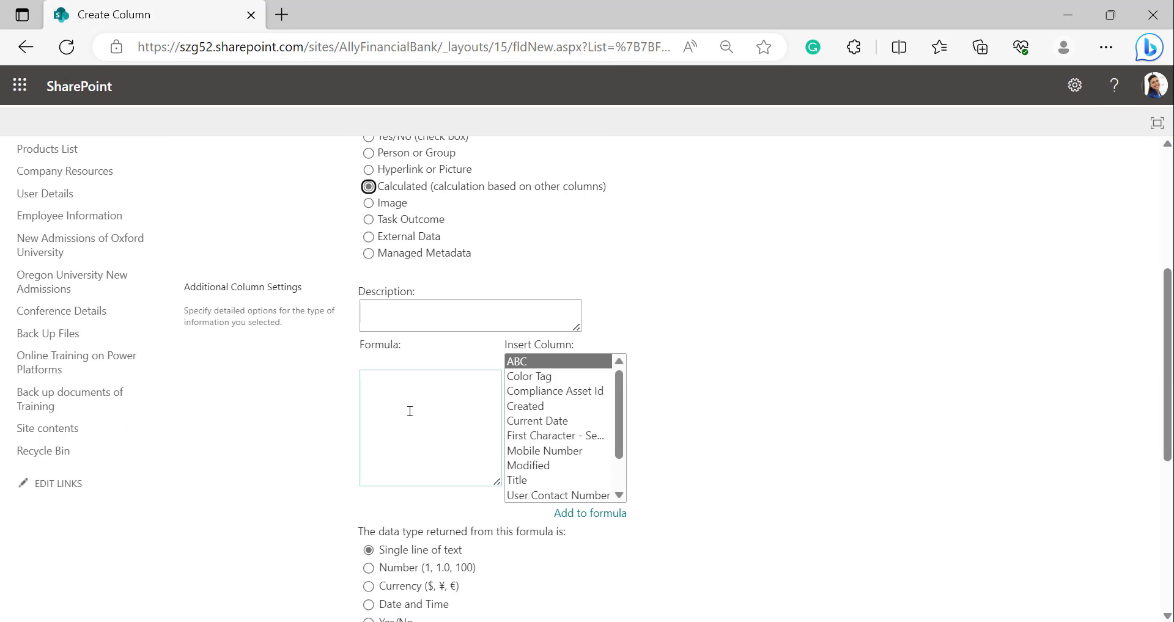
left_click(417, 418)
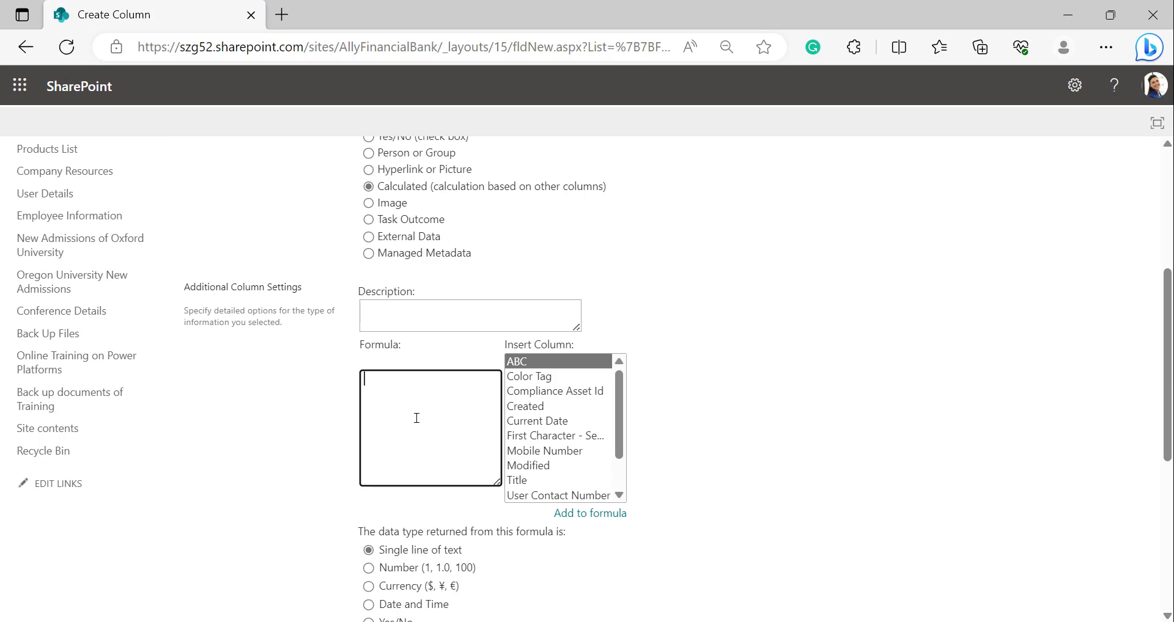
type("=NOW()")
scroll(386, 544, "down", 1)
left_click(369, 531)
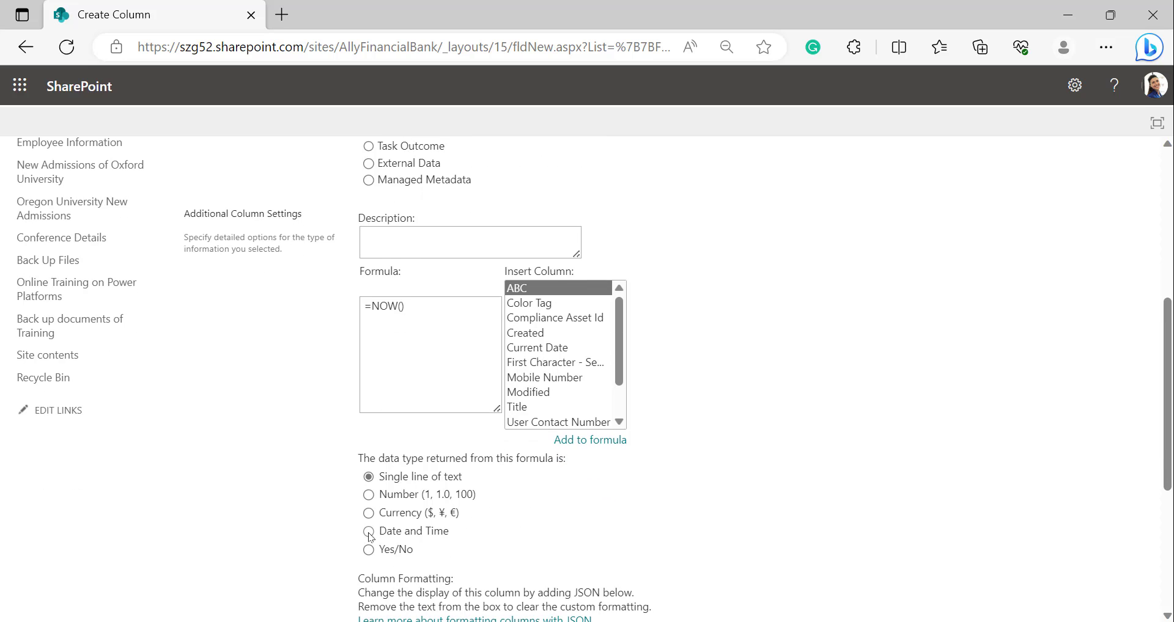
scroll(369, 532, "down", 5)
left_click(1040, 533)
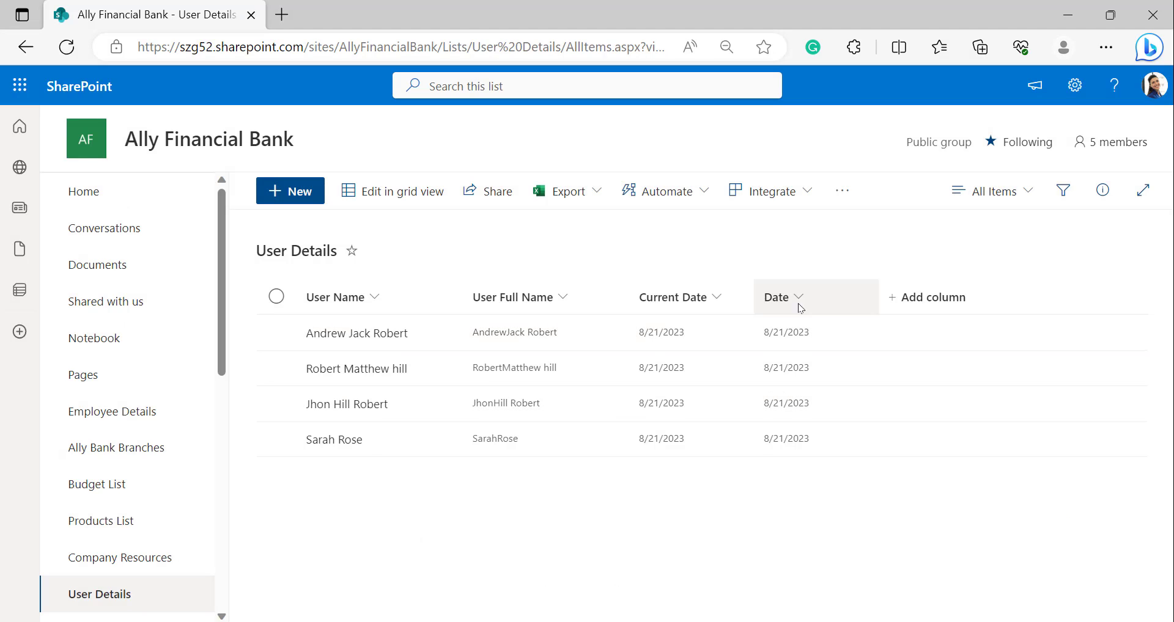